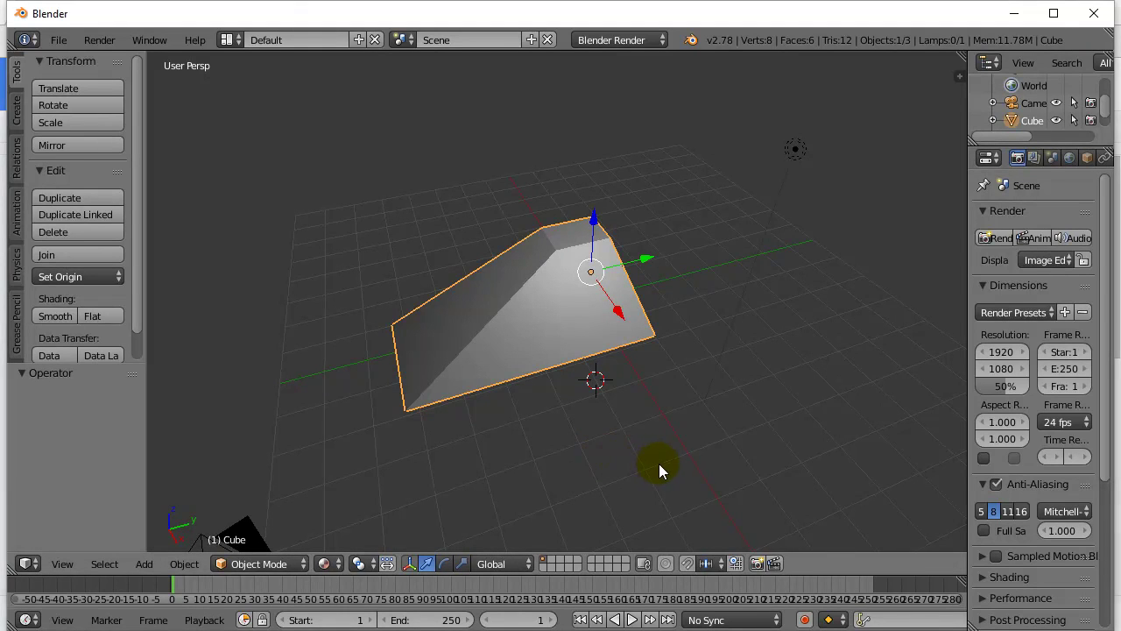
# Duplicate the wedge and place the copy, Cube.001, to the right of the original
pyautogui.moveTo(659, 463); pyautogui.dragTo(622, 440, button='middle')
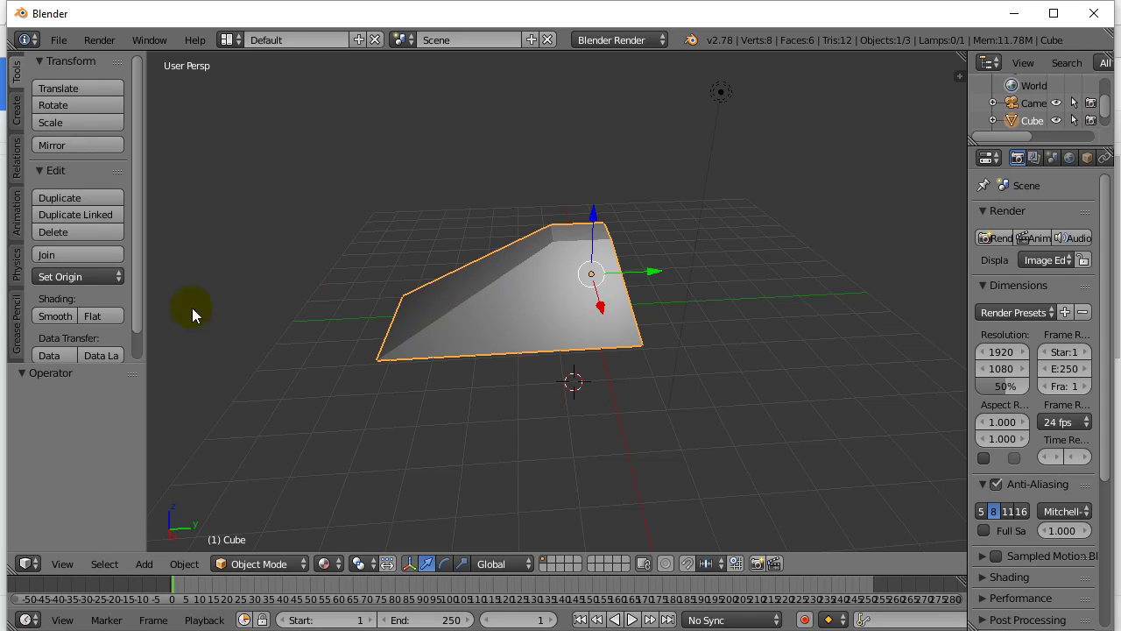
pyautogui.click(61, 197)
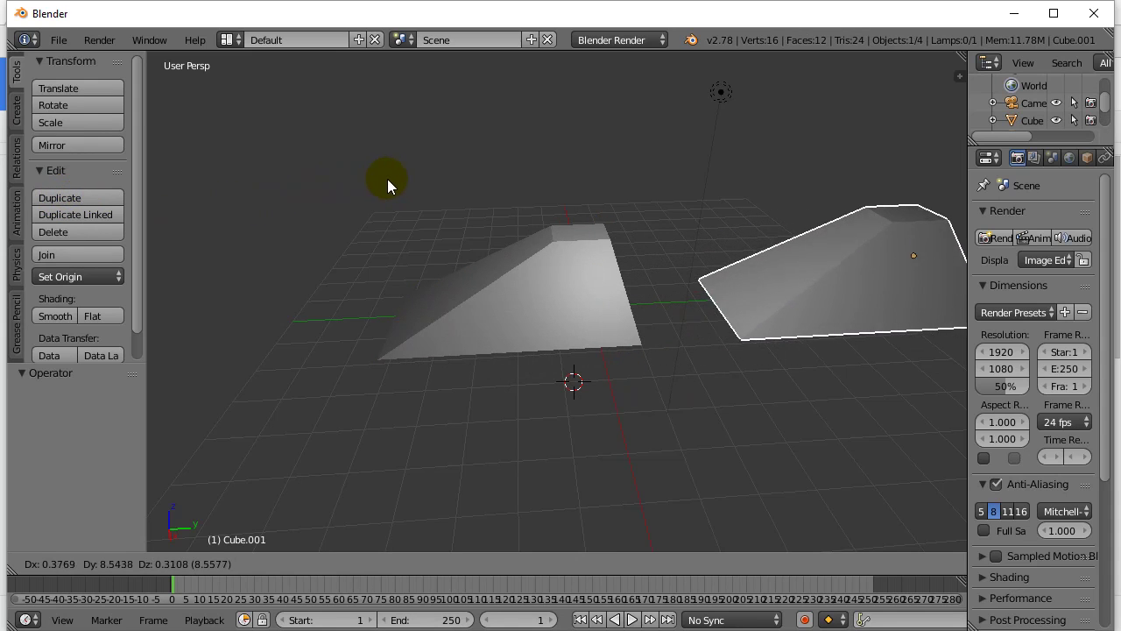
pyautogui.click(447, 183)
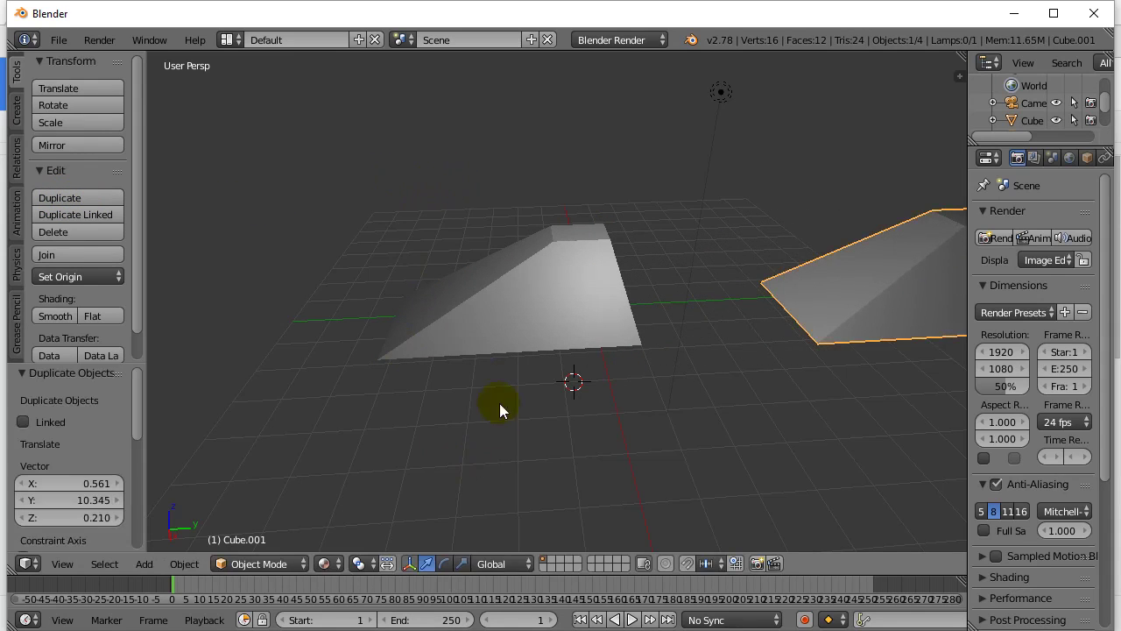
# Orbit around the two wedges and reselect the original Cube
pyautogui.rightClick(562, 299)
pyautogui.moveTo(566, 313)
pyautogui.mouseDown(button='middle')
pyautogui.moveTo(611, 428)
pyautogui.moveTo(841, 372)
pyautogui.mouseUp(button='middle')
pyautogui.rightClick(910, 311)
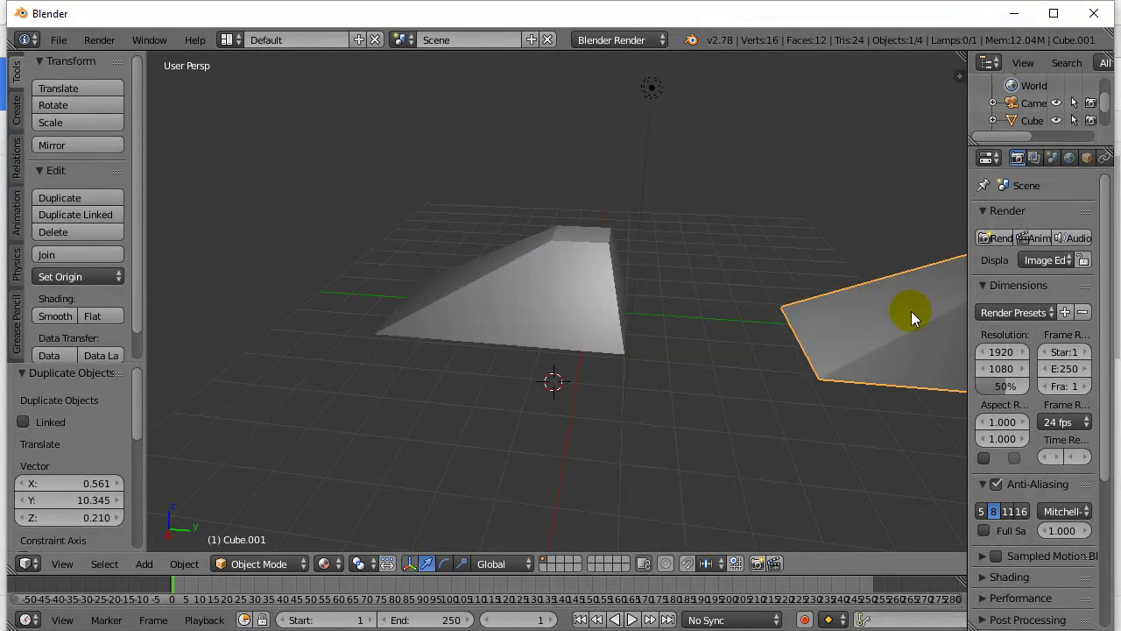
pyautogui.rightClick(600, 300)
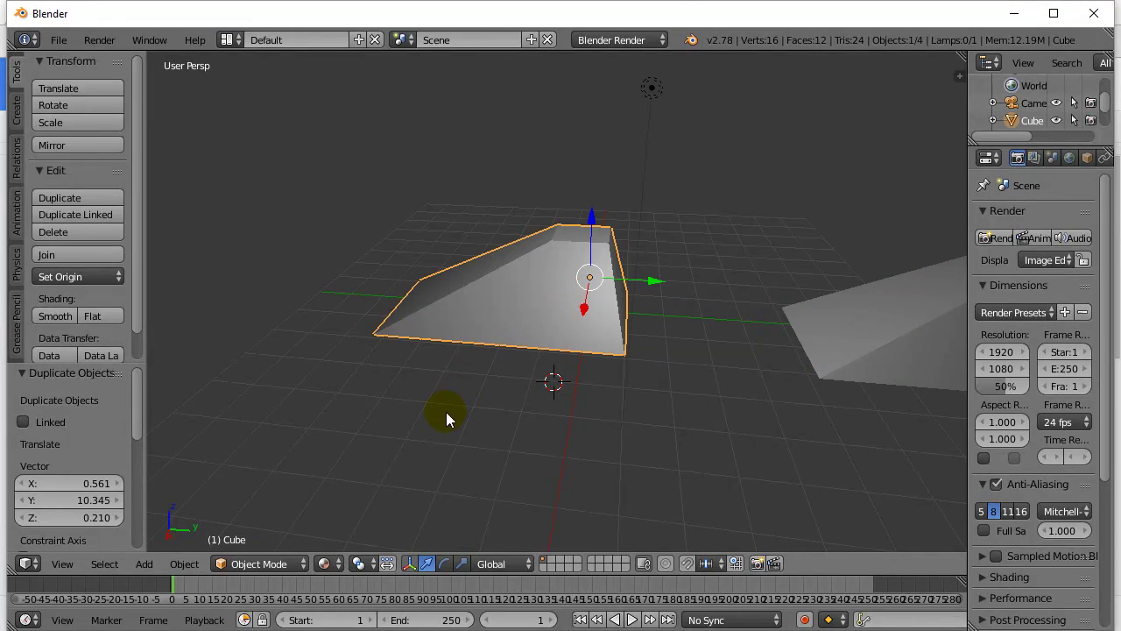
pyautogui.moveTo(445, 413); pyautogui.dragTo(457, 398, button='middle')
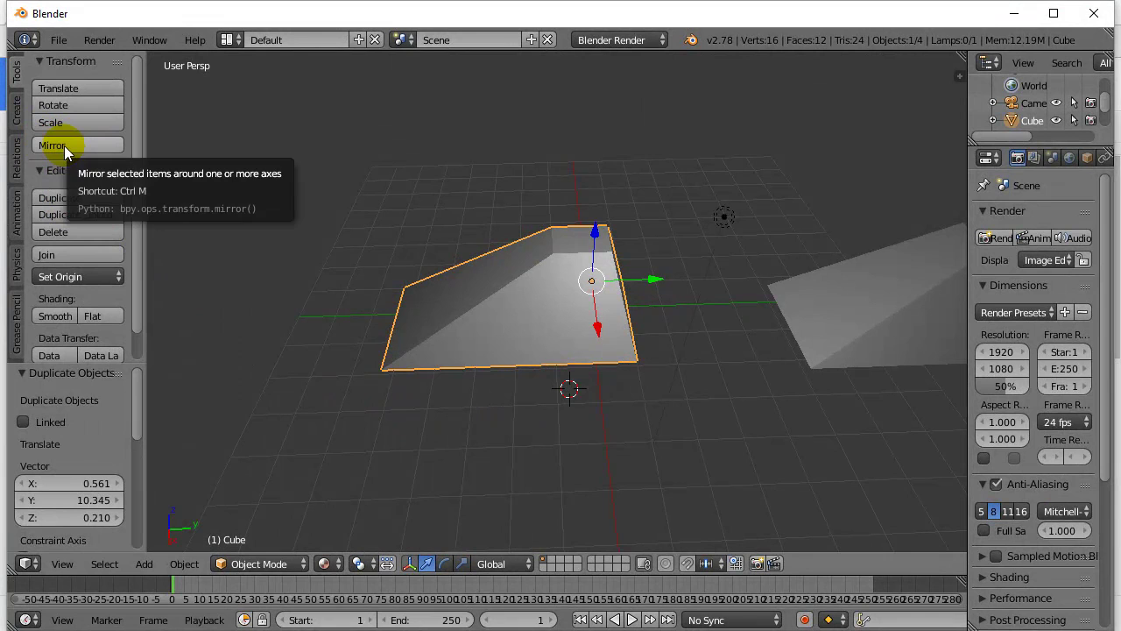
# Start mirroring the original wedge along the Y axis
pyautogui.click(68, 146)
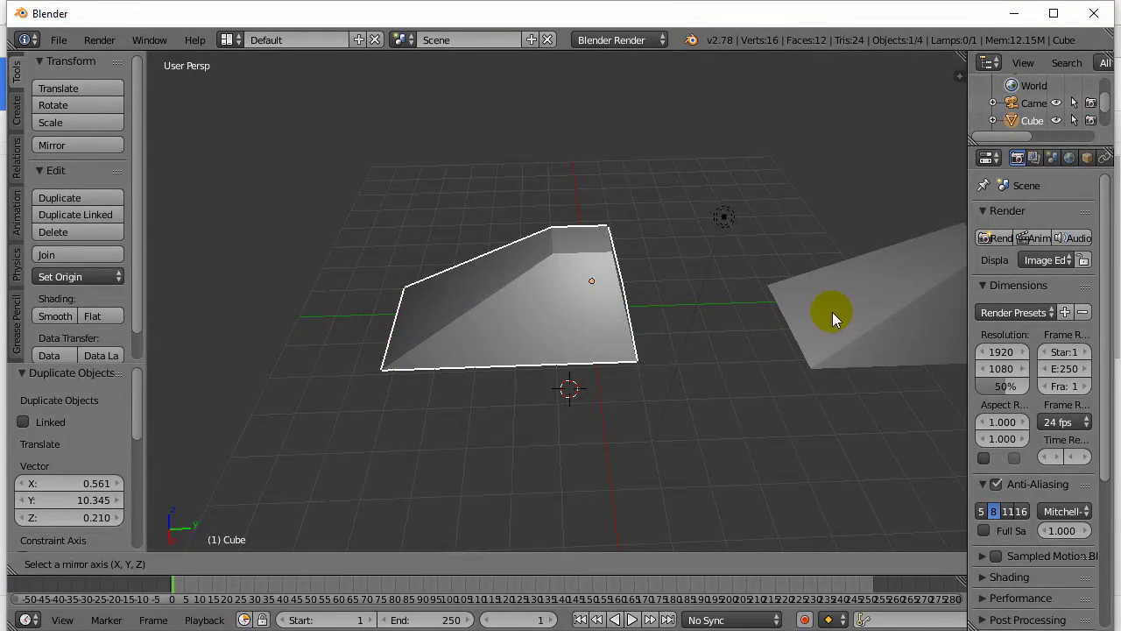
pyautogui.press('y')
# Mirror the original wedge along global Y and drag it to the left
pyautogui.press('y')
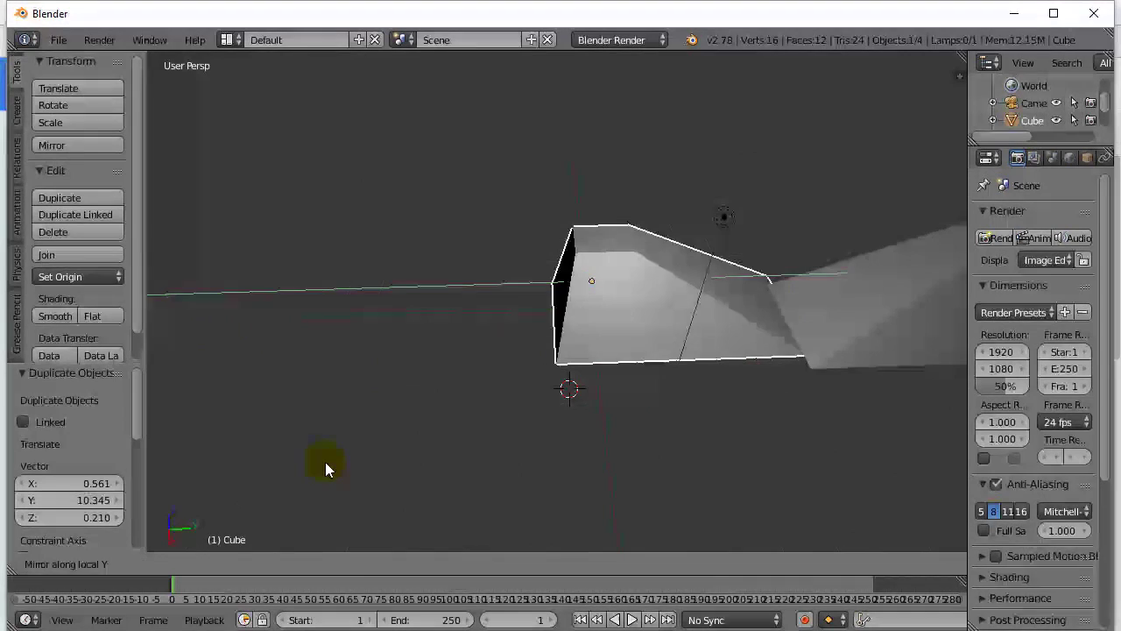
pyautogui.press('y')
pyautogui.press('y')
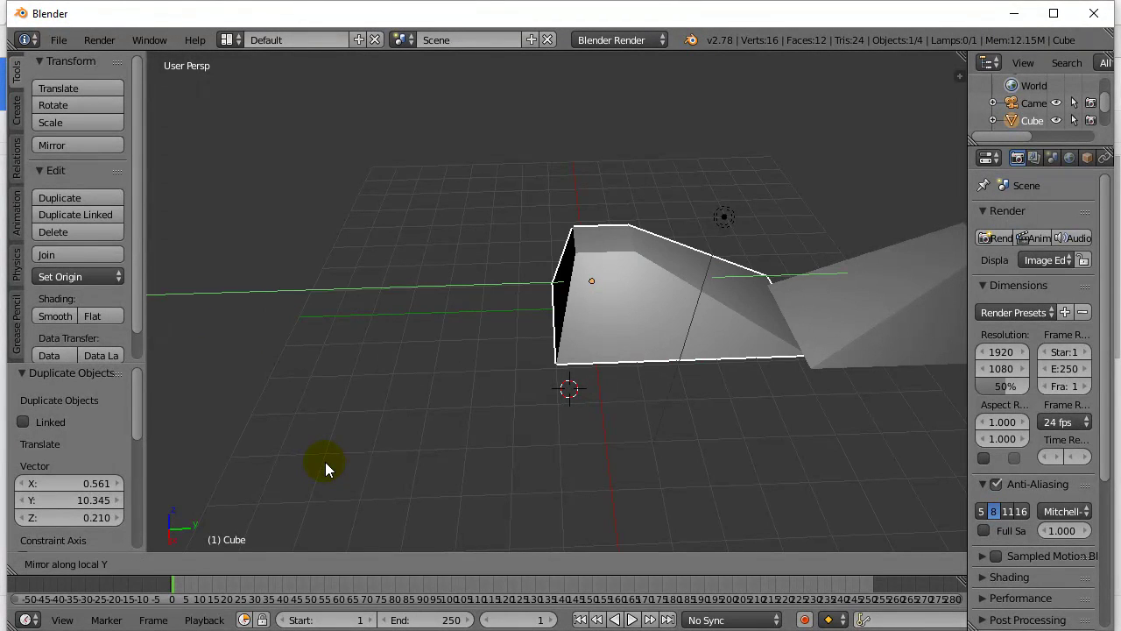
pyautogui.press('y')
pyautogui.press('y')
pyautogui.press('y')
pyautogui.press('Return')
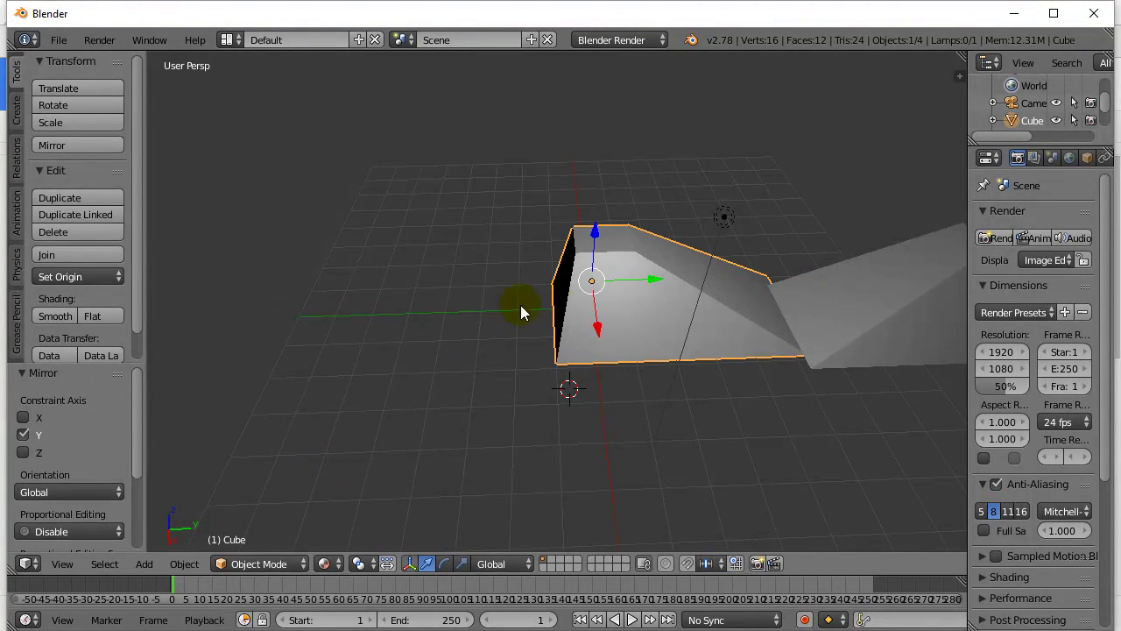
pyautogui.moveTo(650, 280); pyautogui.dragTo(441, 307)
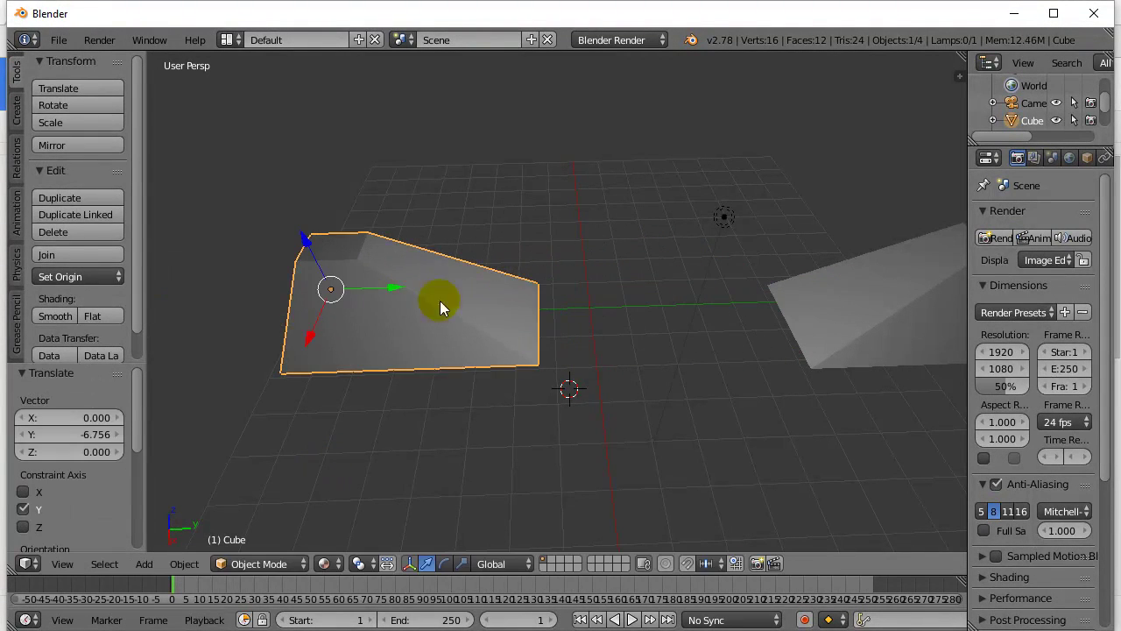
# Move Cube.001 nearer the centre, then select the left wedge for mirroring
pyautogui.rightClick(845, 309)
pyautogui.press('g')
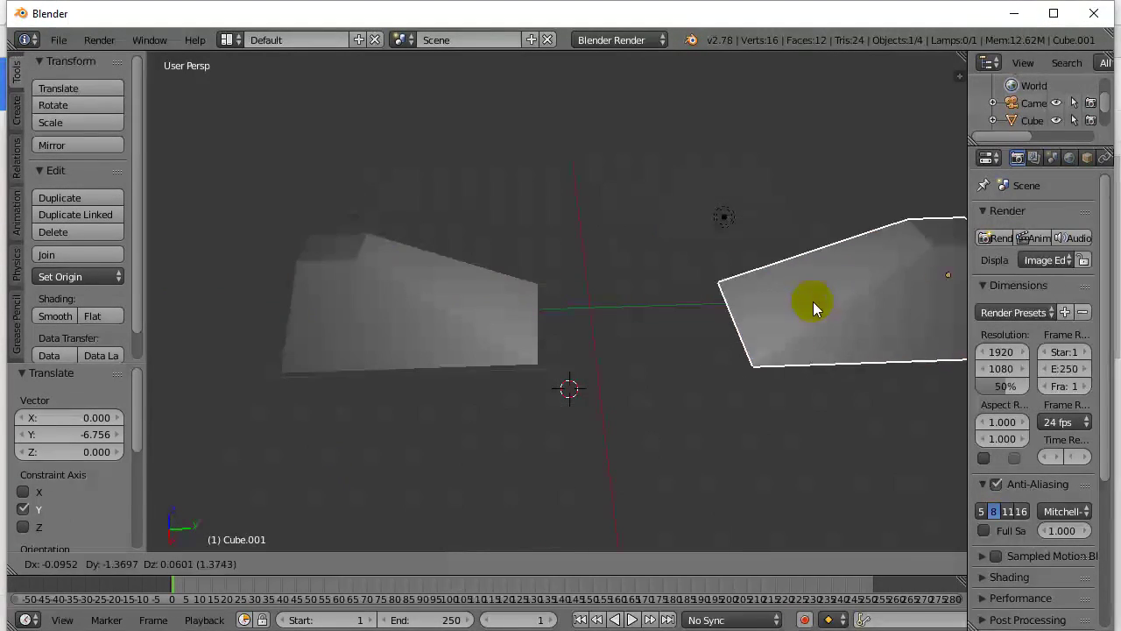
pyautogui.click(649, 306)
pyautogui.moveTo(571, 465); pyautogui.dragTo(576, 386, button='middle')
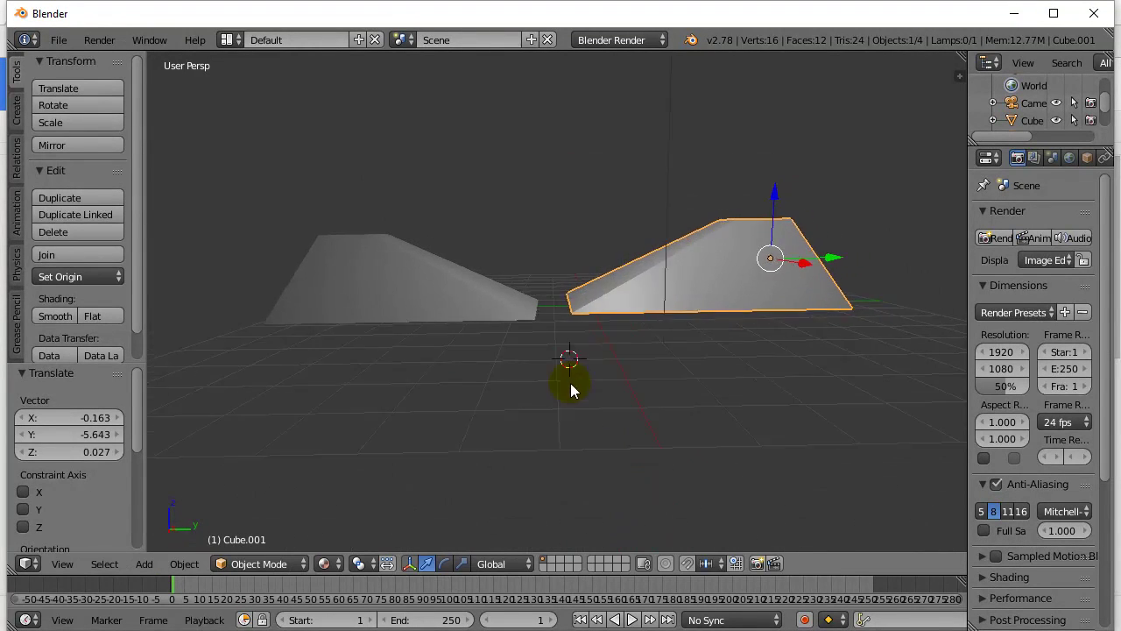
pyautogui.rightClick(392, 303)
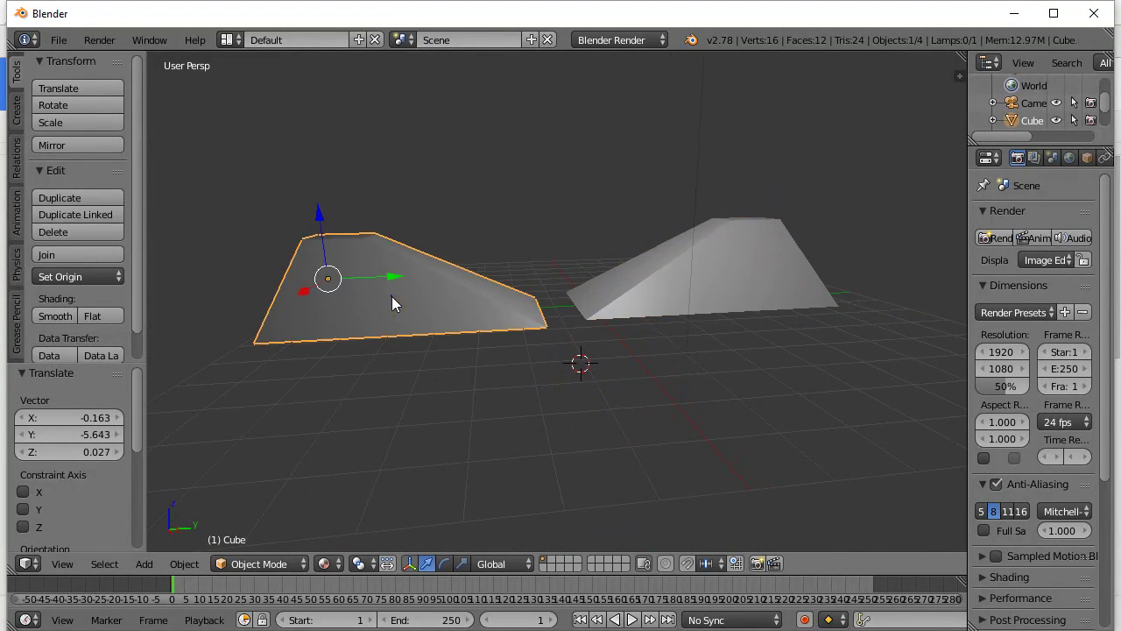
pyautogui.click(85, 141)
# Flip the left wedge upside down along global Z and drag it down
pyautogui.press('z')
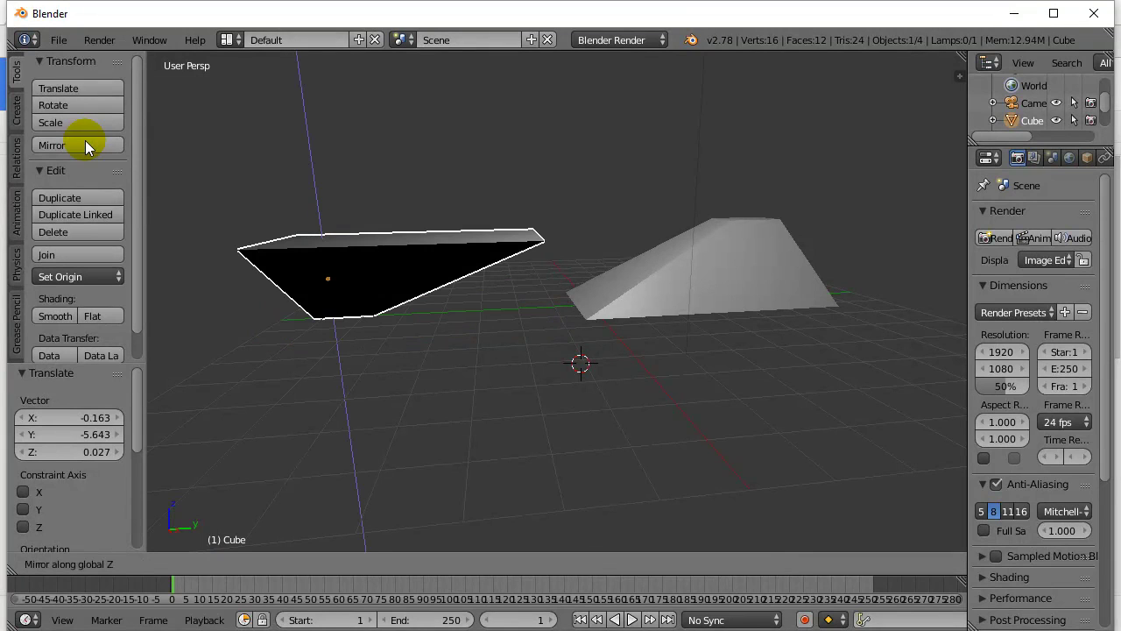
pyautogui.press('Return')
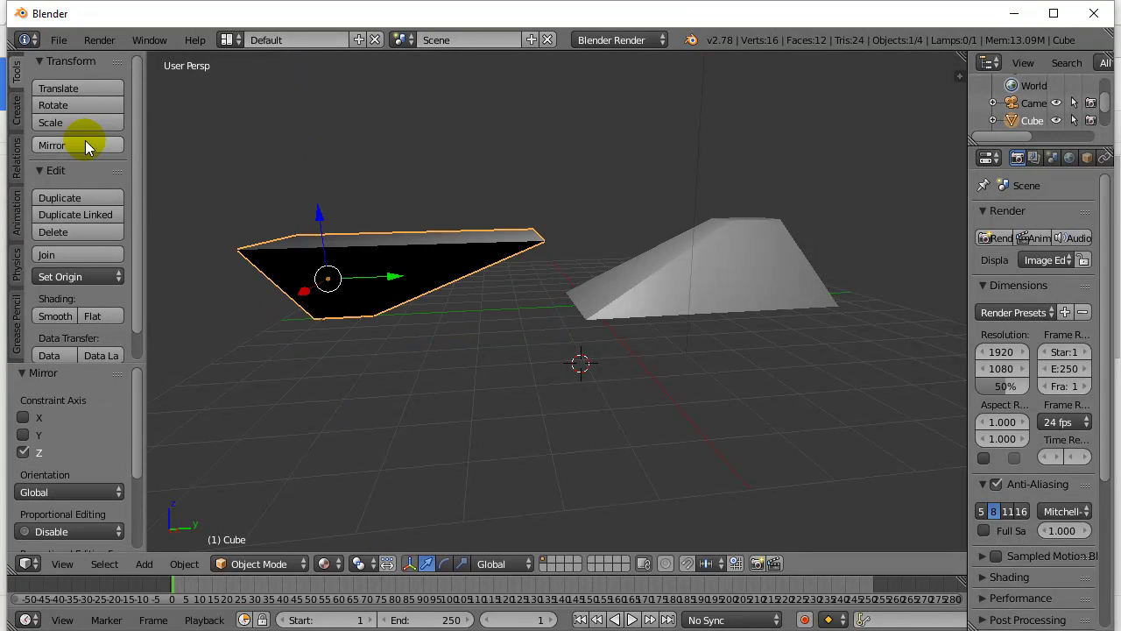
pyautogui.moveTo(323, 207); pyautogui.dragTo(324, 359)
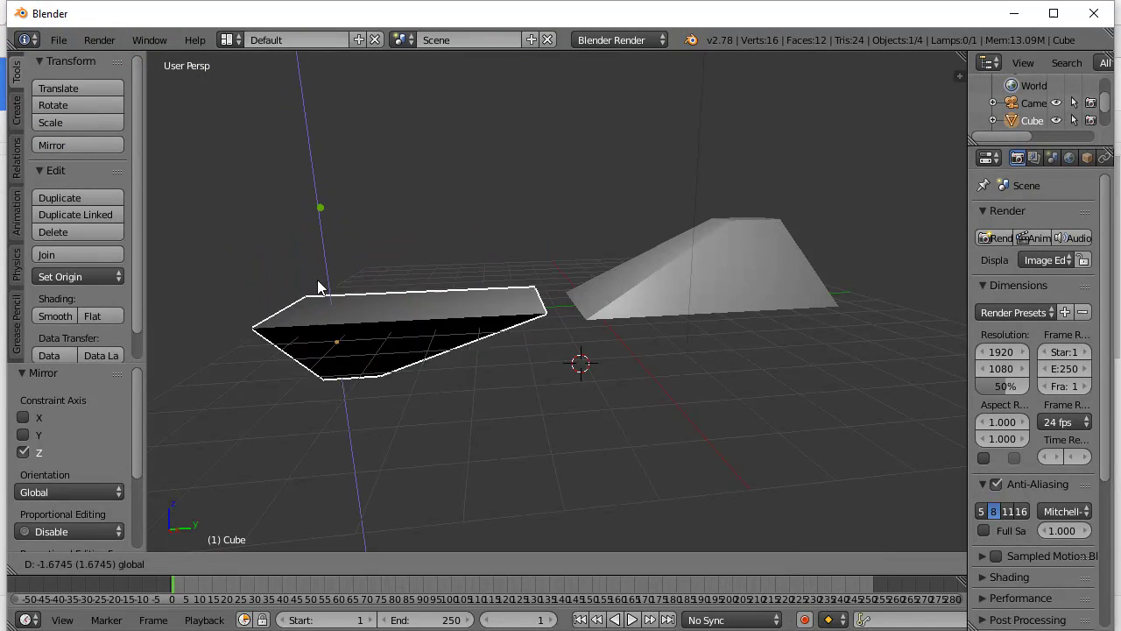
# Shift the flipped wedge along Y, then raise it to Z 1.589
pyautogui.press('g')
pyautogui.press('y')
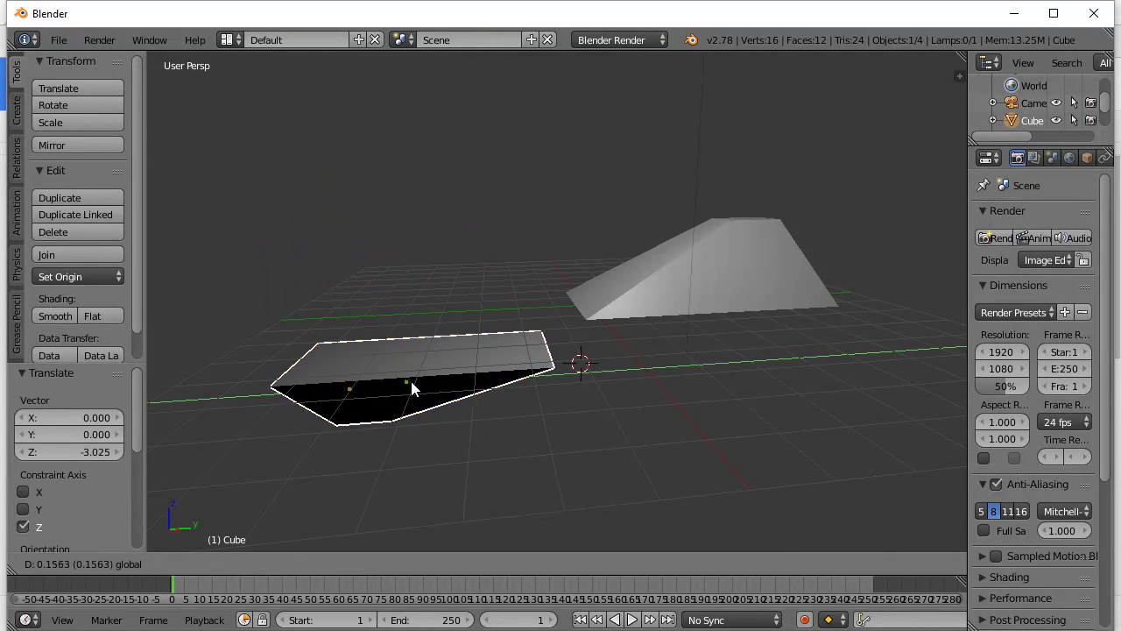
pyautogui.click(403, 372)
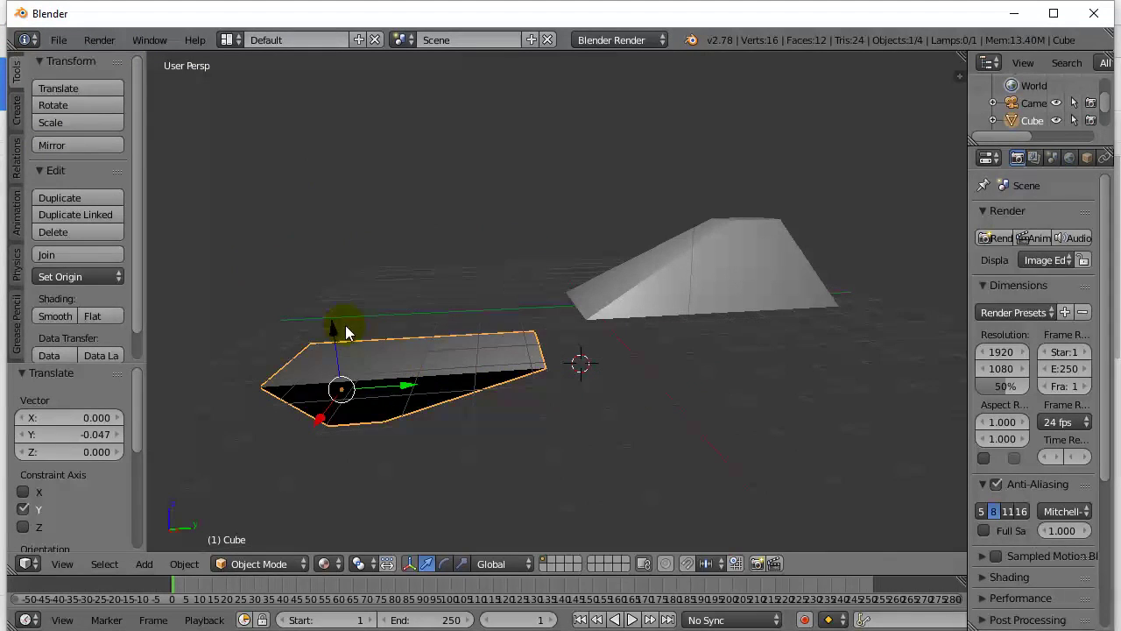
pyautogui.moveTo(342, 320); pyautogui.dragTo(325, 271)
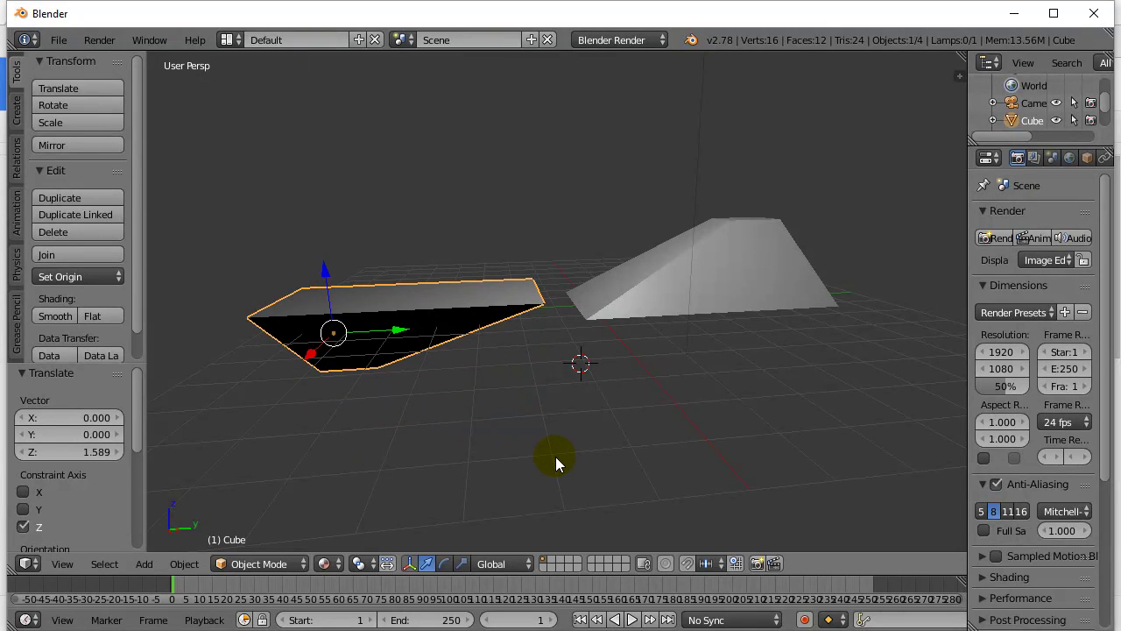